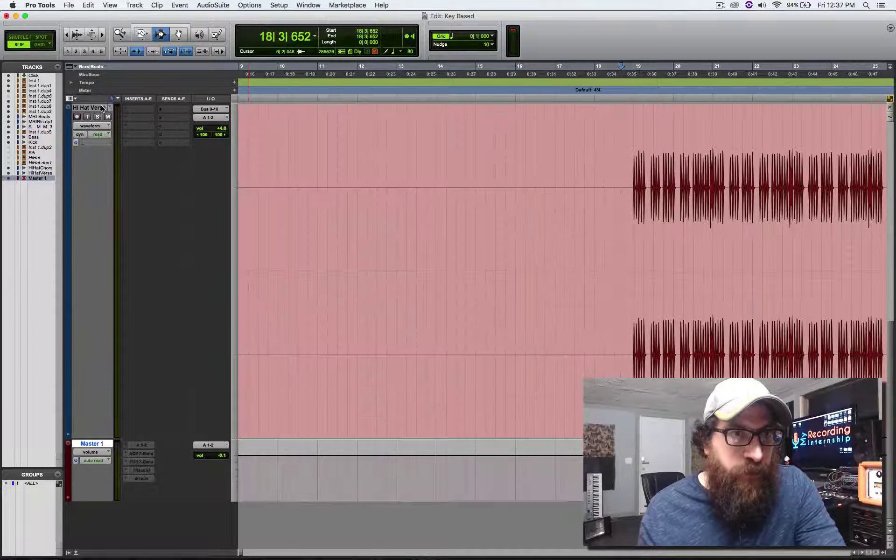
Step: Select the Hi Hat Verse track and play it from bar 18 to hear the dry hi-hats
{"action": "left_click", "coordinate": [89, 107]}
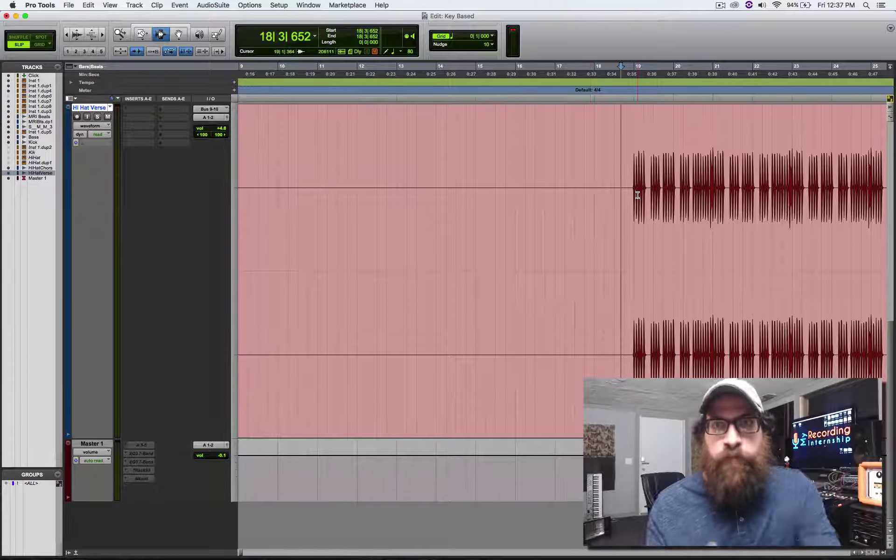
{"action": "key", "text": "space"}
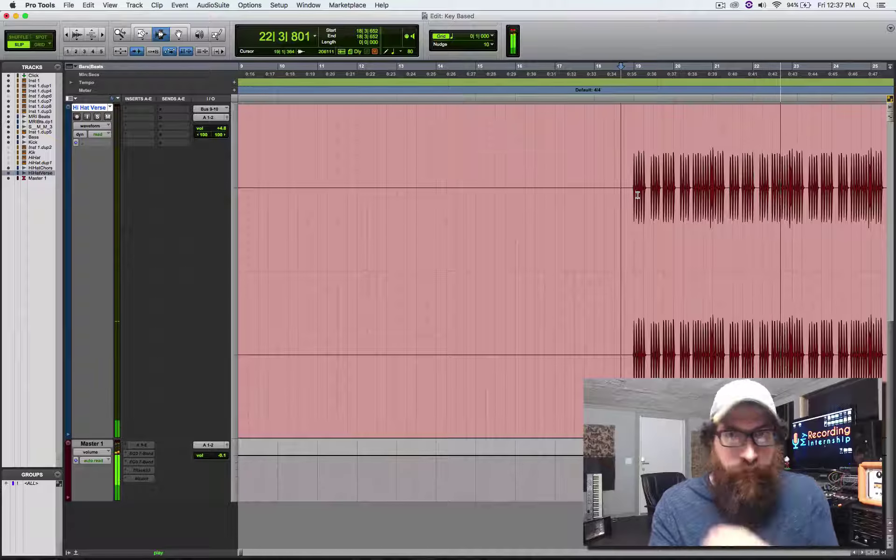
{"action": "key", "text": "space"}
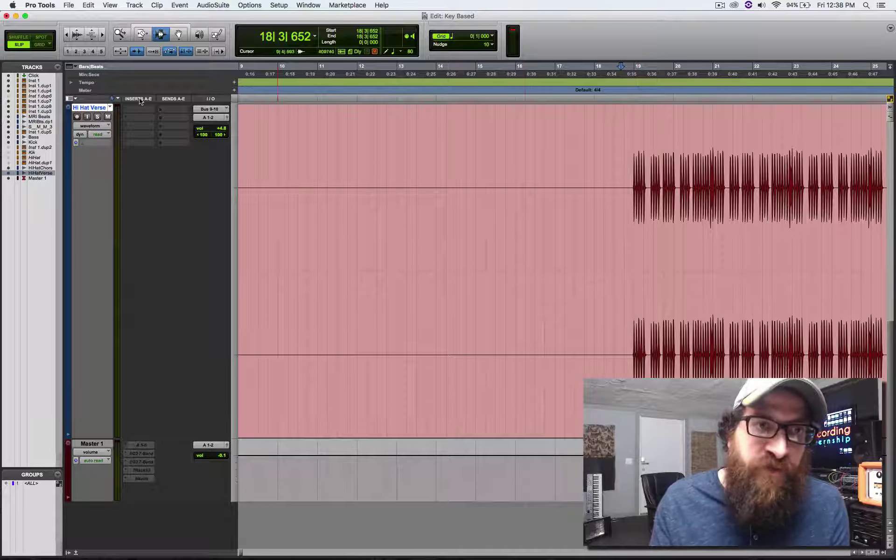
Step: Insert the EQ3 7-Band plug-in on the Hi Hat Verse track's insert slot A
{"action": "left_click", "coordinate": [139, 110]}
{"action": "mouse_move", "coordinate": [178, 128]}
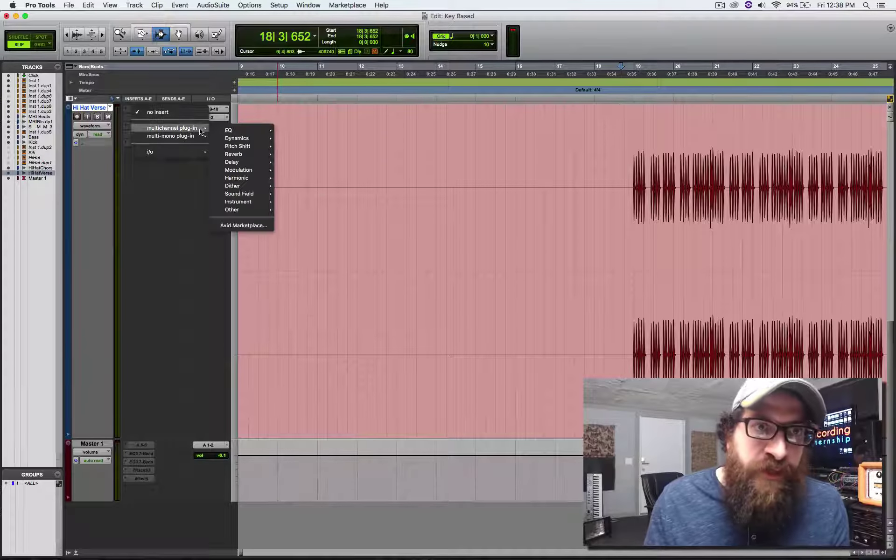
{"action": "mouse_move", "coordinate": [252, 131]}
{"action": "left_click", "coordinate": [320, 146]}
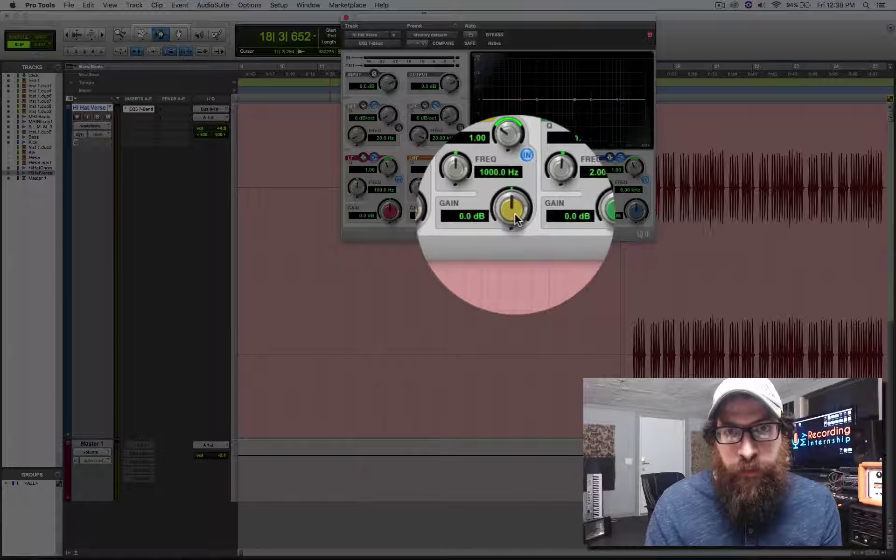
Step: Boost the EQ3 mid band by 10.6 dB with Q 4.07 at 838 Hz
{"action": "left_click_drag", "start_coordinate": [514, 214], "coordinate": [513, 199]}
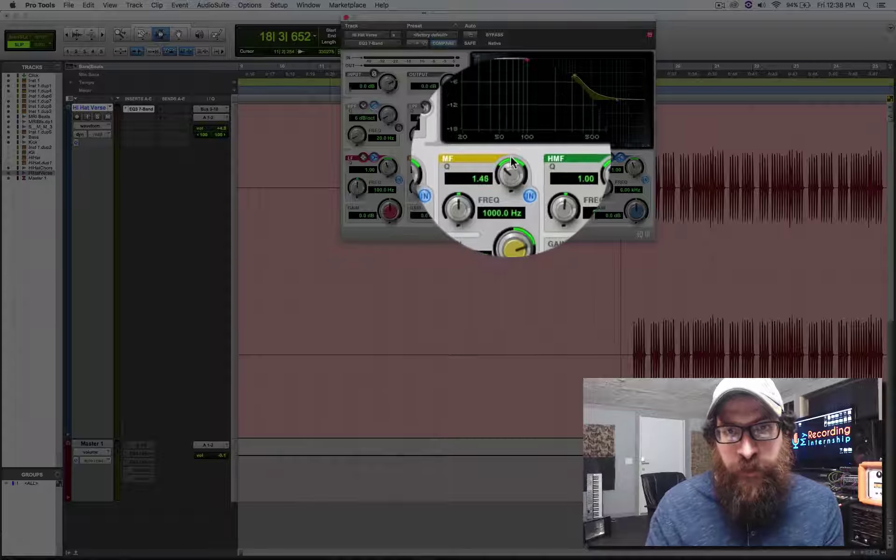
{"action": "left_click_drag", "start_coordinate": [511, 155], "coordinate": [507, 139]}
{"action": "left_click_drag", "start_coordinate": [516, 192], "coordinate": [511, 170]}
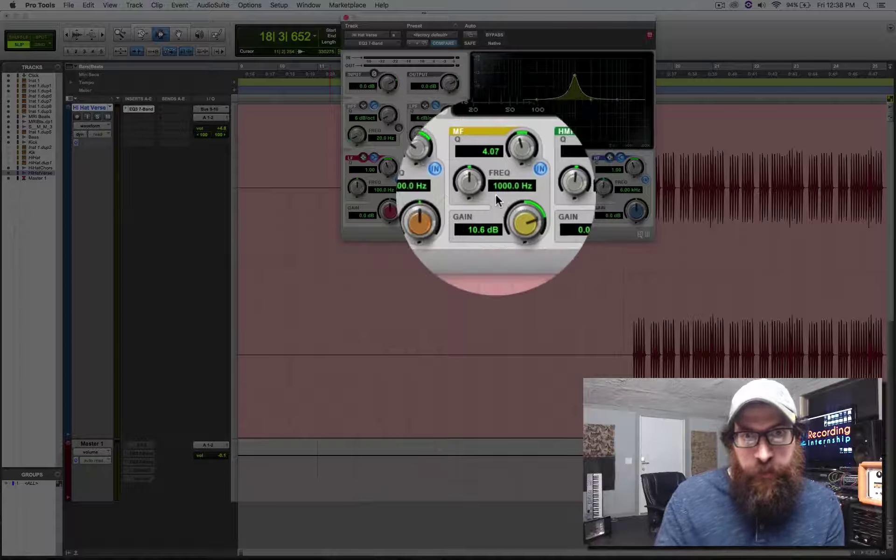
{"action": "mouse_move", "coordinate": [481, 191]}
{"action": "left_mouse_down"}
{"action": "mouse_move", "coordinate": [511, 189]}
{"action": "mouse_move", "coordinate": [482, 186]}
{"action": "mouse_move", "coordinate": [481, 159]}
{"action": "mouse_move", "coordinate": [482, 217]}
{"action": "mouse_move", "coordinate": [489, 169]}
{"action": "mouse_move", "coordinate": [485, 207]}
{"action": "left_mouse_up"}
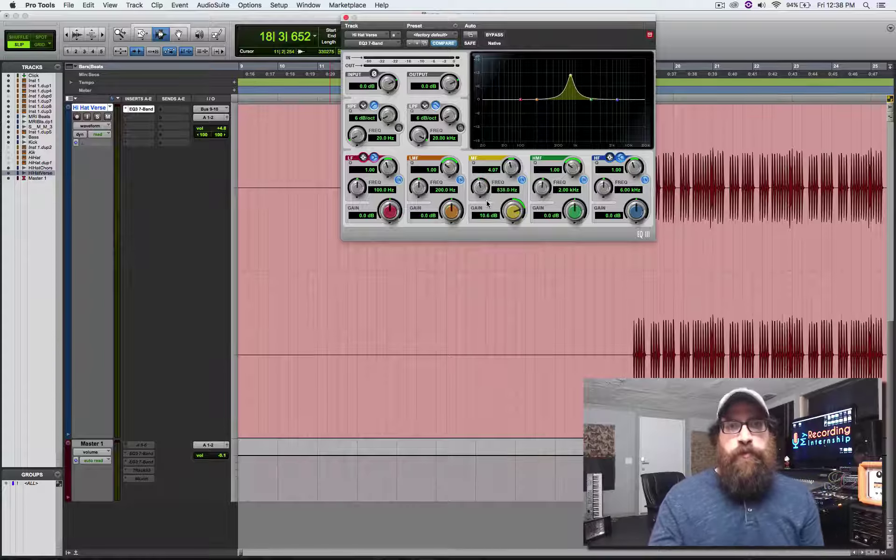
Step: Solo Hi Hat Verse and, during playback, raise the EQ3 mid-band frequency to 1.24 kHz
{"action": "left_click", "coordinate": [97, 118]}
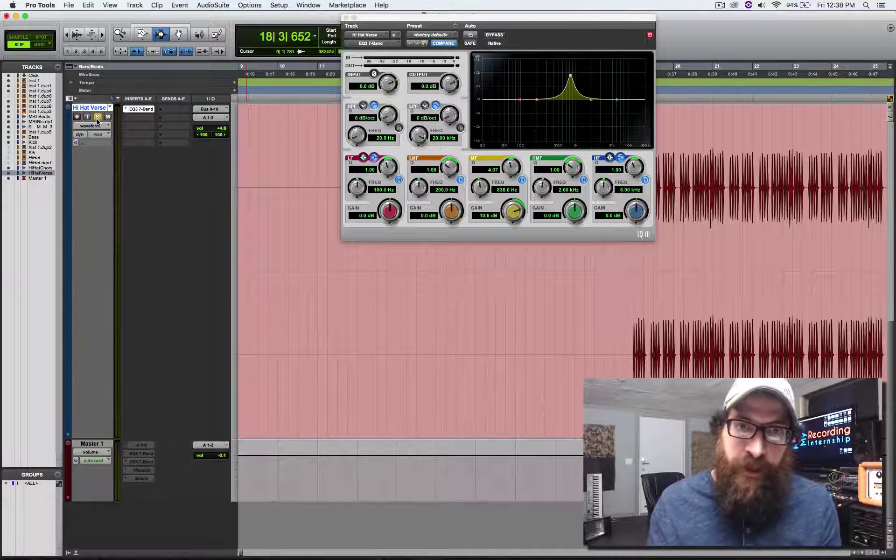
{"action": "key", "text": "space"}
{"action": "mouse_move", "coordinate": [480, 187]}
{"action": "left_mouse_down"}
{"action": "mouse_move", "coordinate": [482, 148]}
{"action": "mouse_move", "coordinate": [477, 176]}
{"action": "left_mouse_up"}
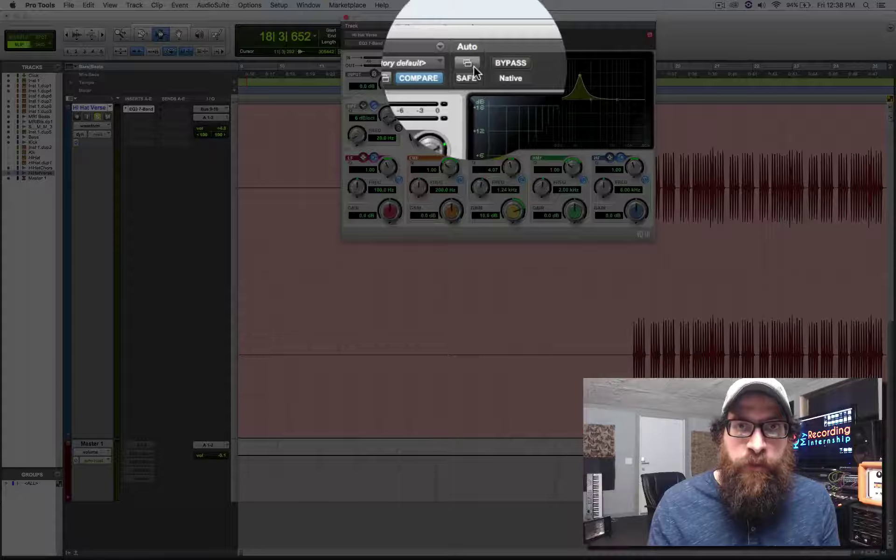
Step: Enable plug-in automation for the EQ3 Mid Band Freq parameter
{"action": "left_click", "coordinate": [470, 36]}
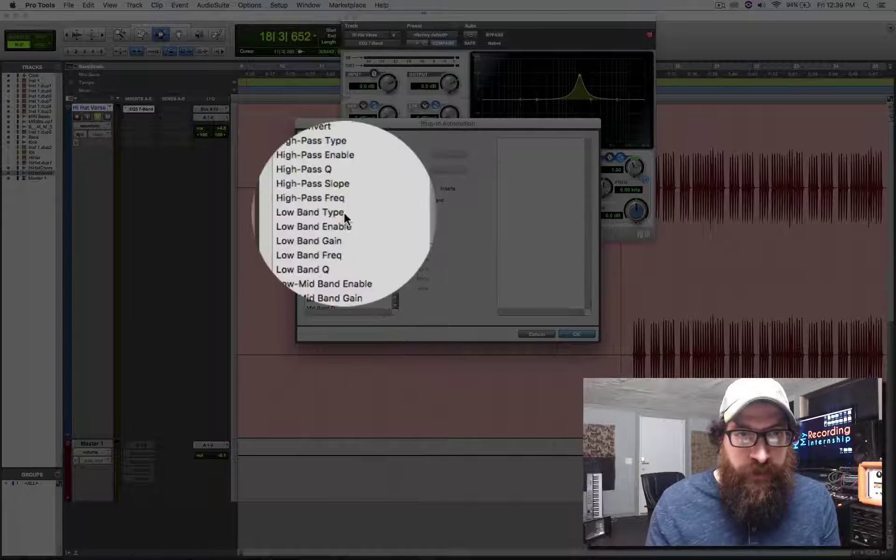
{"action": "scroll", "coordinate": [343, 212], "scroll_direction": "down", "scroll_amount": 5}
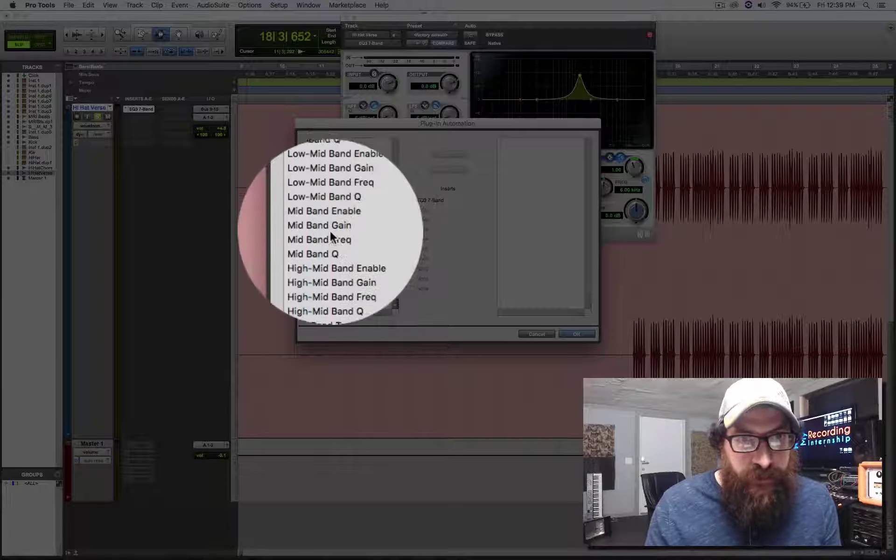
{"action": "left_click", "coordinate": [334, 235]}
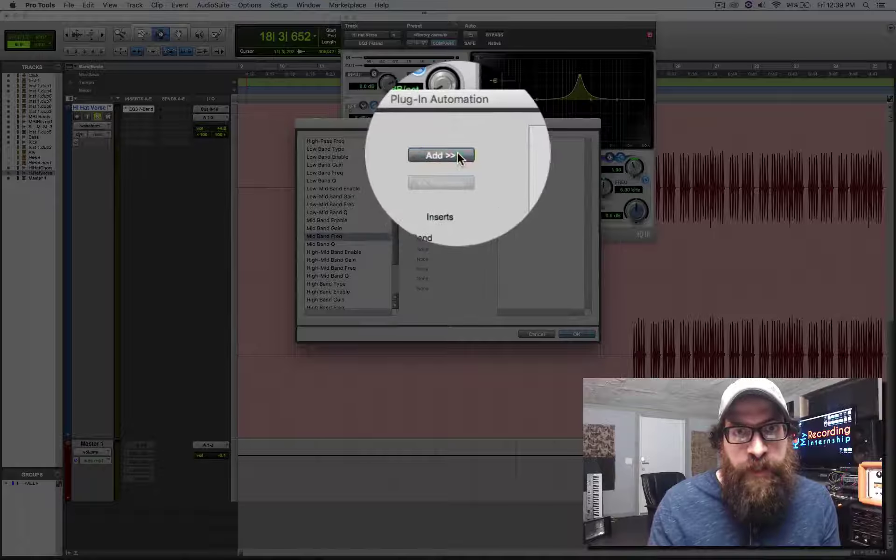
{"action": "left_click", "coordinate": [455, 153]}
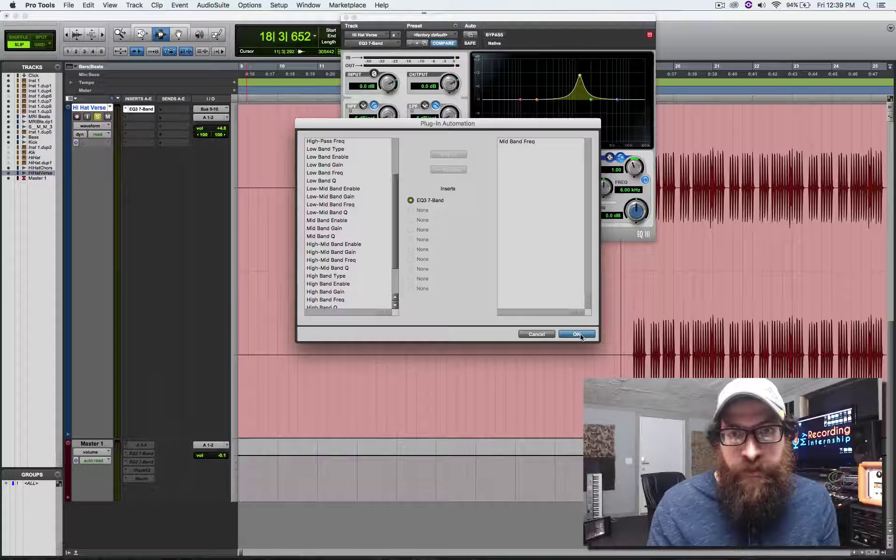
{"action": "left_click", "coordinate": [577, 334]}
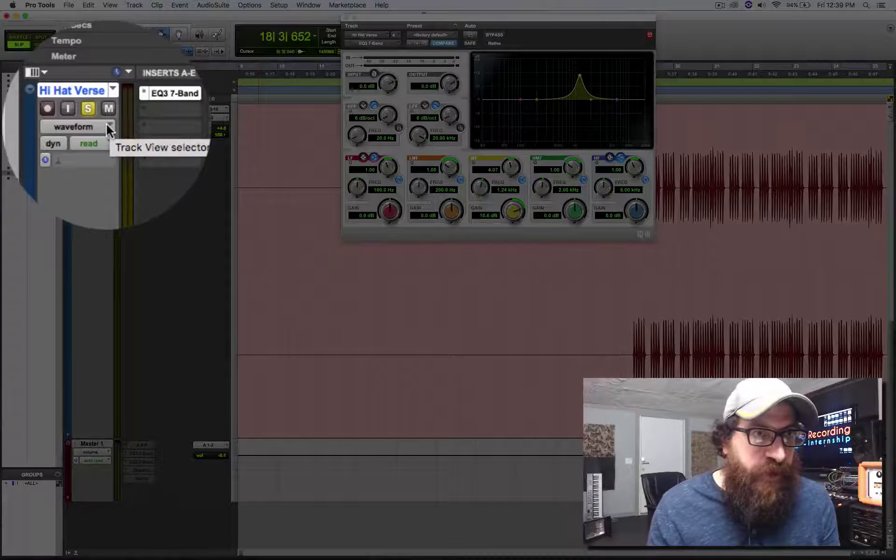
Step: Show the EQ3 7-Band Mid Band Freq automation lane on the Hi Hat Verse track
{"action": "left_click", "coordinate": [107, 125]}
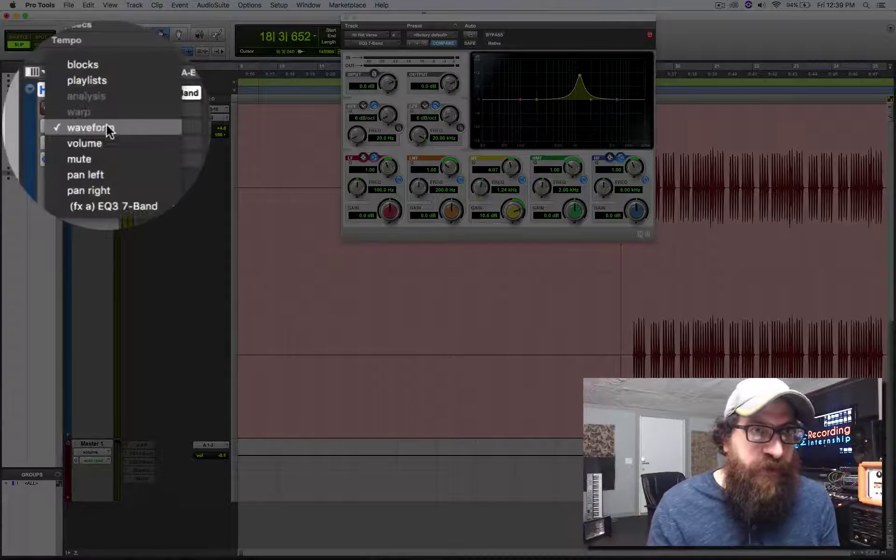
{"action": "left_click", "coordinate": [148, 191]}
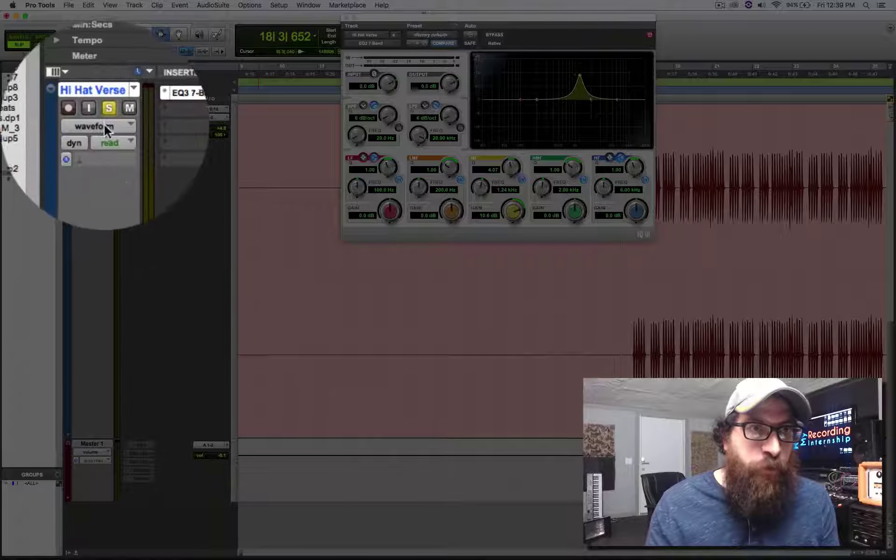
{"action": "left_click", "coordinate": [104, 123]}
{"action": "mouse_move", "coordinate": [130, 168]}
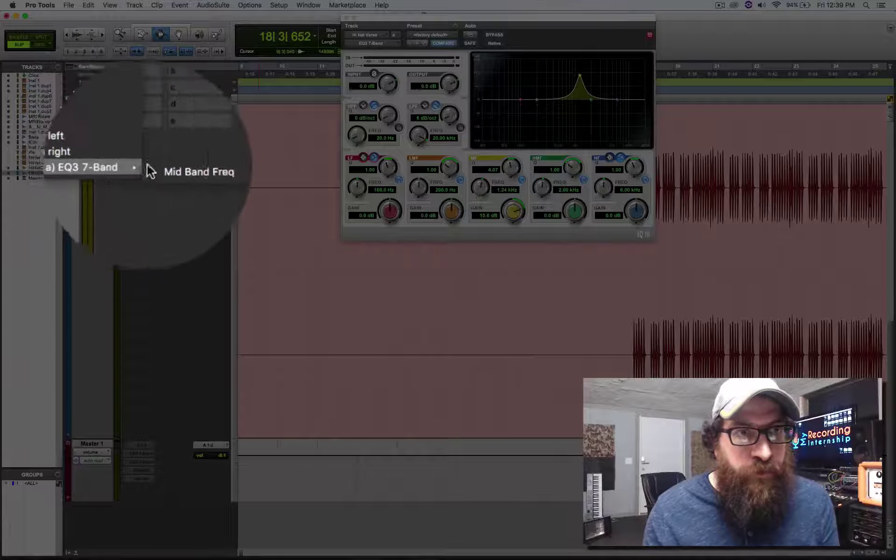
{"action": "left_click", "coordinate": [183, 170]}
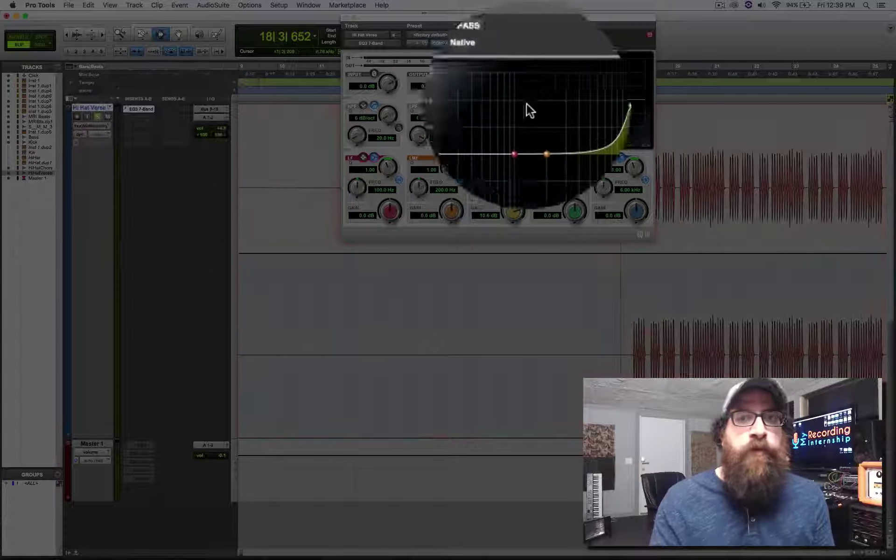
{"action": "left_click_drag", "start_coordinate": [621, 20], "coordinate": [440, 102]}
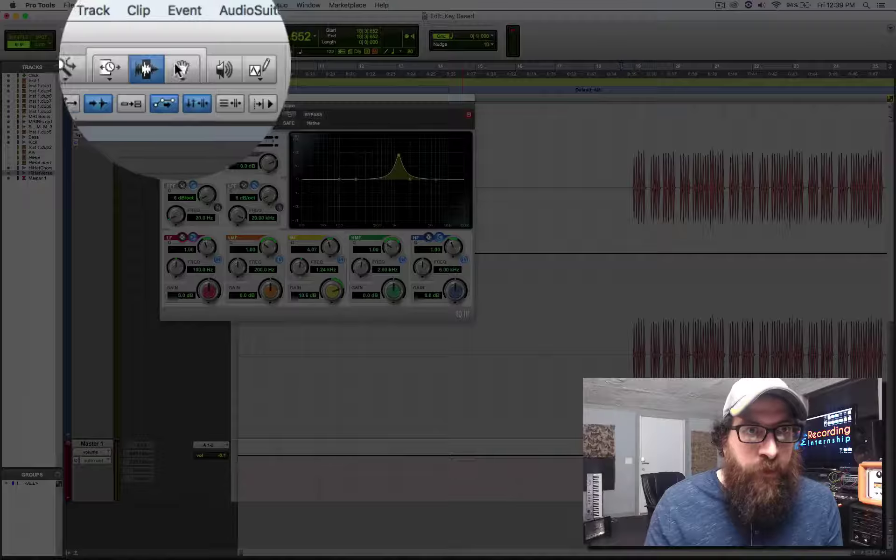
Step: With the Grabber, draw zigzag Mid Band Freq breakpoints dipping to 787.4 Hz, 865.5 Hz and near bar 26
{"action": "left_click", "coordinate": [179, 34]}
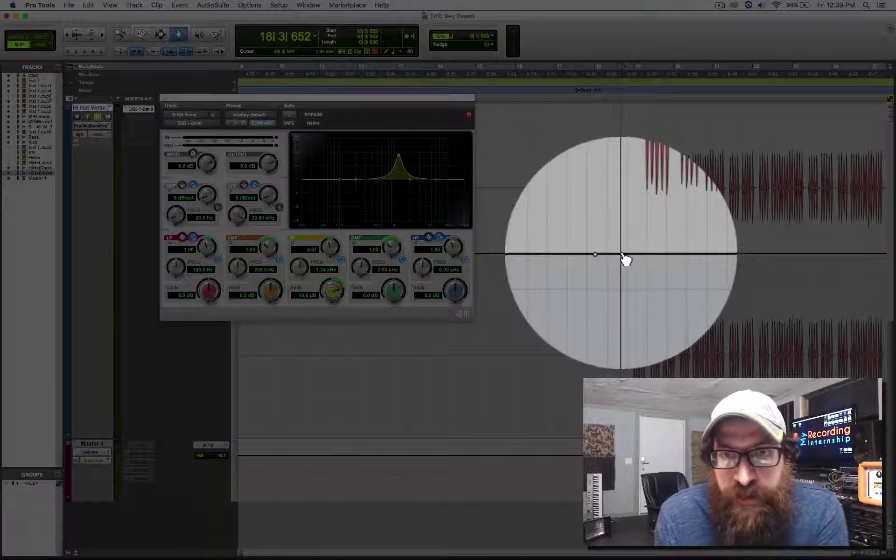
{"action": "left_click_drag", "start_coordinate": [621, 255], "coordinate": [630, 315]}
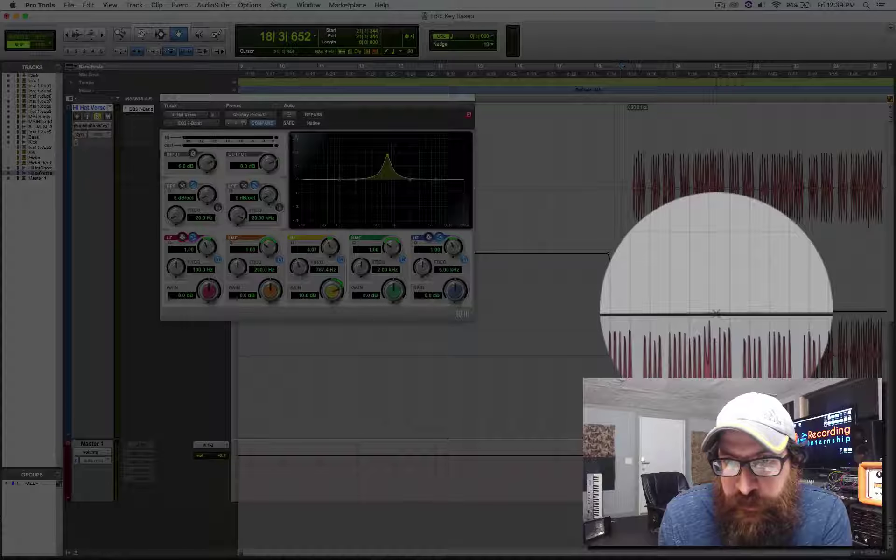
{"action": "left_click_drag", "start_coordinate": [716, 313], "coordinate": [780, 133]}
{"action": "scroll", "coordinate": [829, 177], "scroll_direction": "right", "scroll_amount": 5}
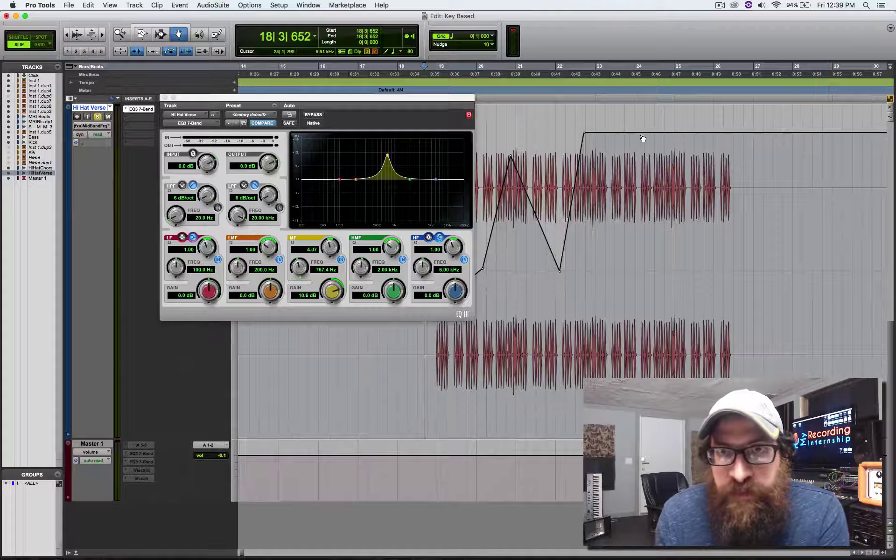
{"action": "left_click_drag", "start_coordinate": [633, 197], "coordinate": [664, 108]}
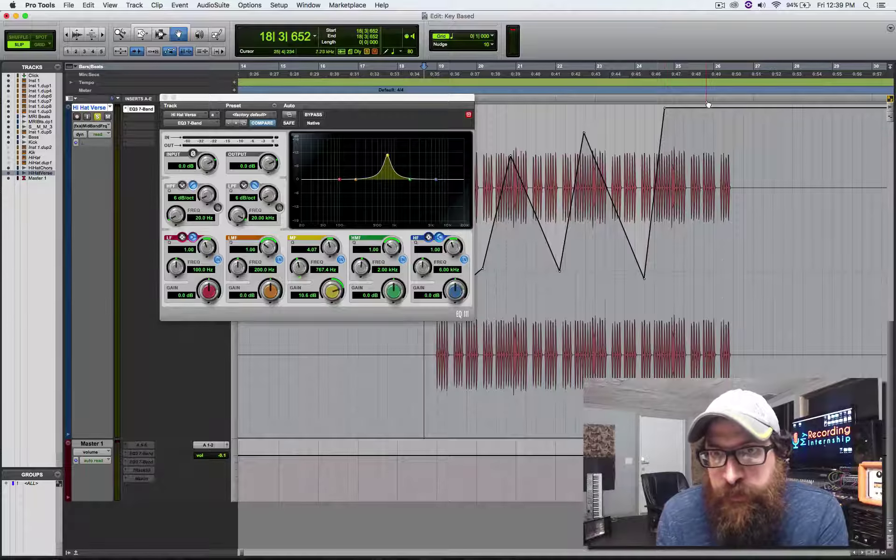
{"action": "left_click_drag", "start_coordinate": [716, 108], "coordinate": [736, 104]}
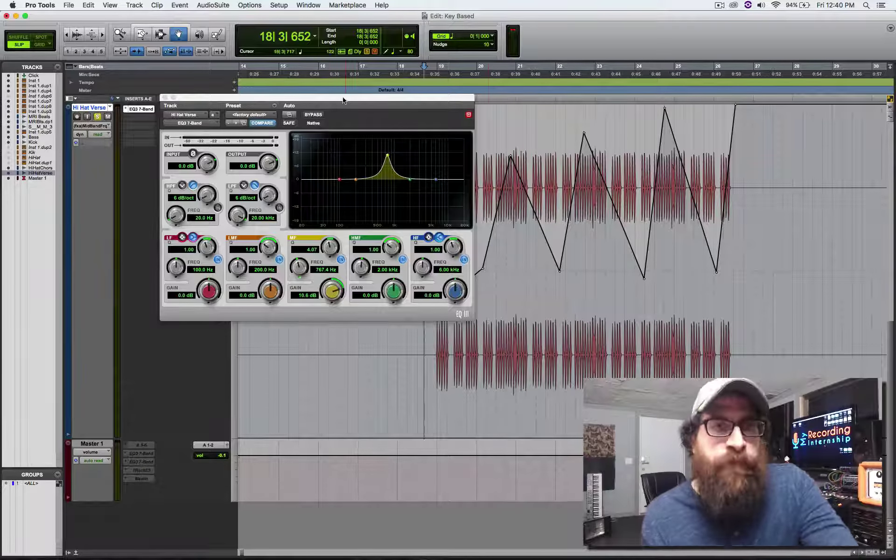
{"action": "left_click_drag", "start_coordinate": [343, 100], "coordinate": [324, 99]}
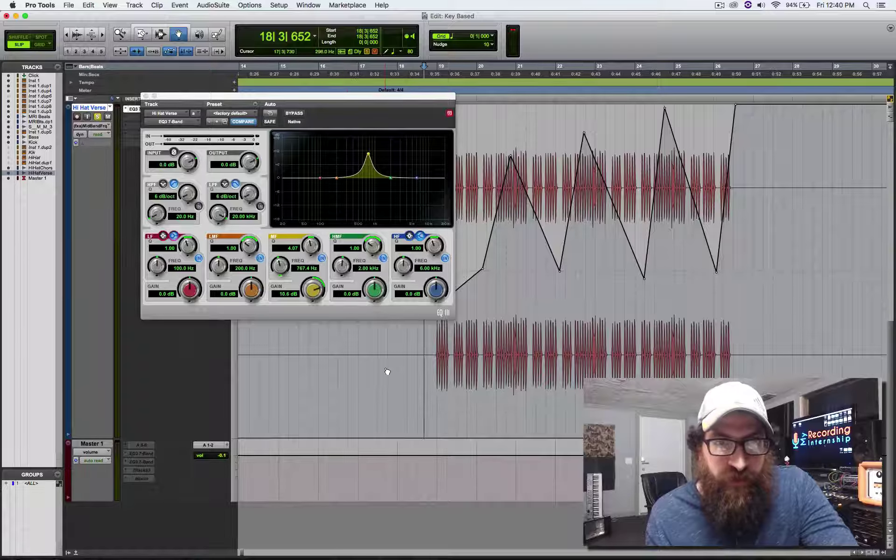
Step: Play the mid-band frequency sweep from bar 18, then close the EQ3 7-Band window
{"action": "key", "text": "F7"}
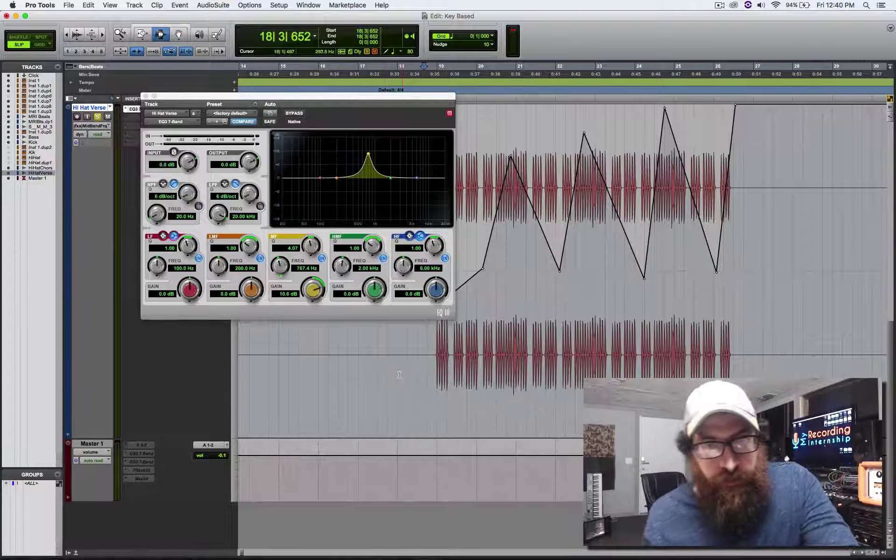
{"action": "left_click", "coordinate": [402, 375]}
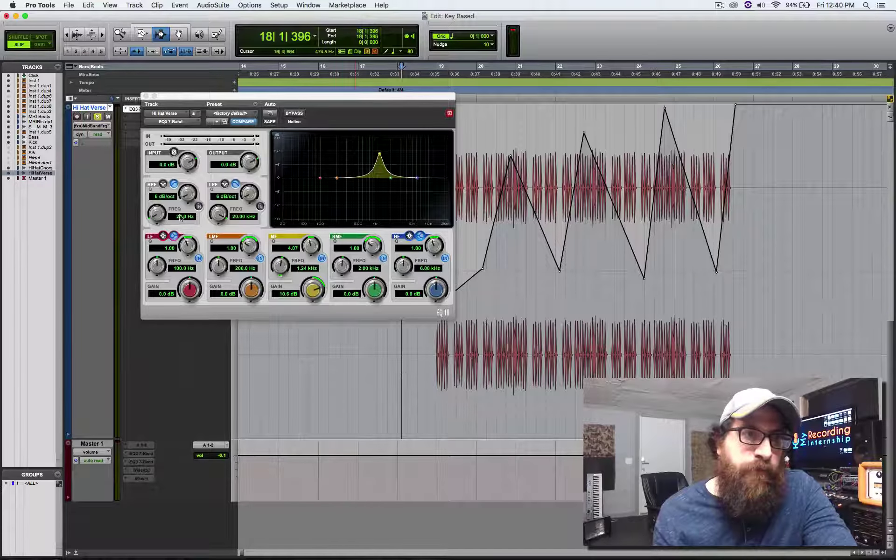
{"action": "key", "text": "space"}
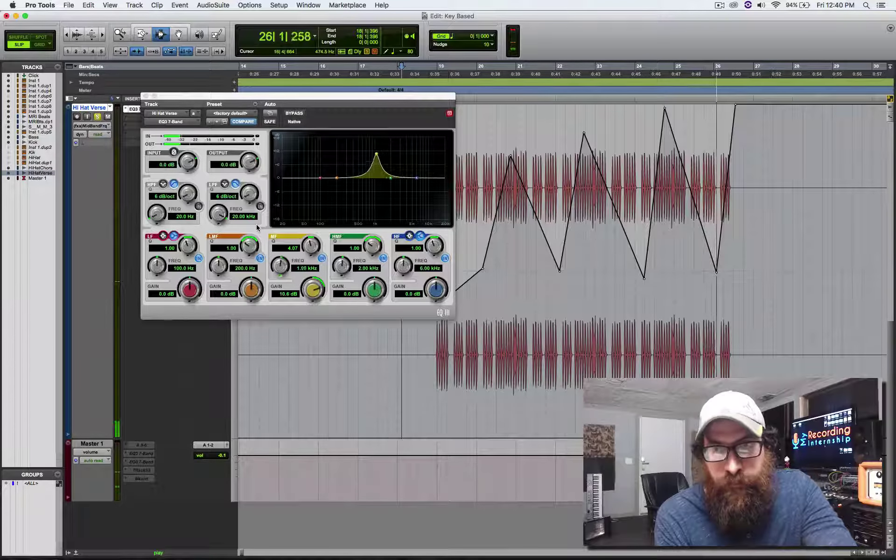
{"action": "key", "text": "space"}
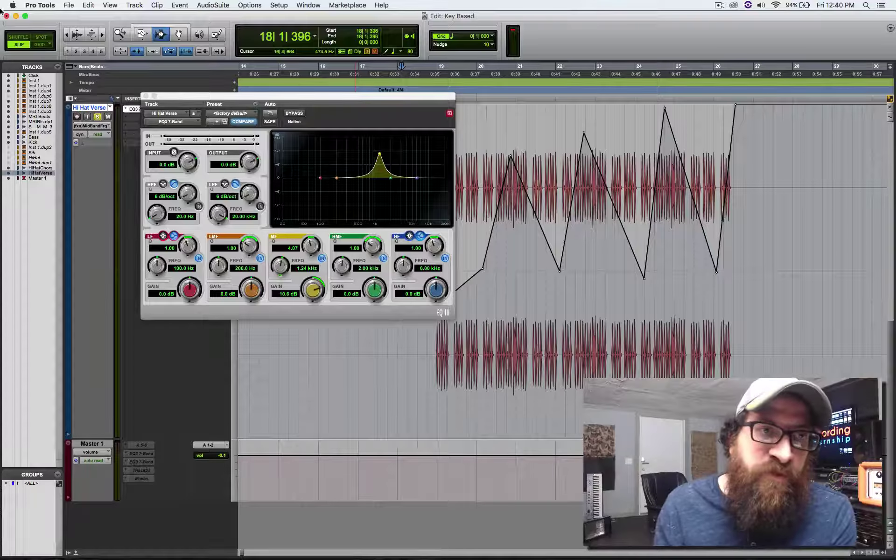
{"action": "left_click", "coordinate": [146, 96]}
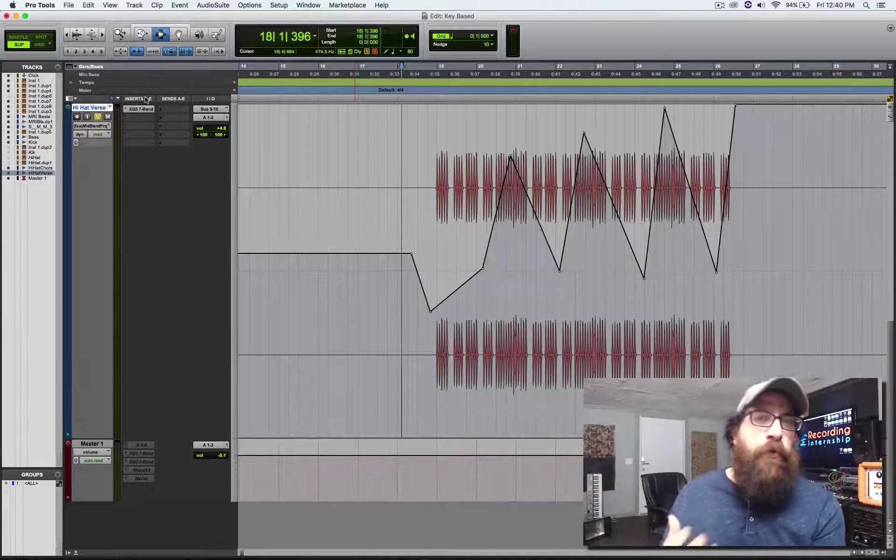
Step: Insert Mod Delay III on an empty insert slot of the Hi Hat Verse track
{"action": "left_click", "coordinate": [131, 130]}
{"action": "mouse_move", "coordinate": [149, 140]}
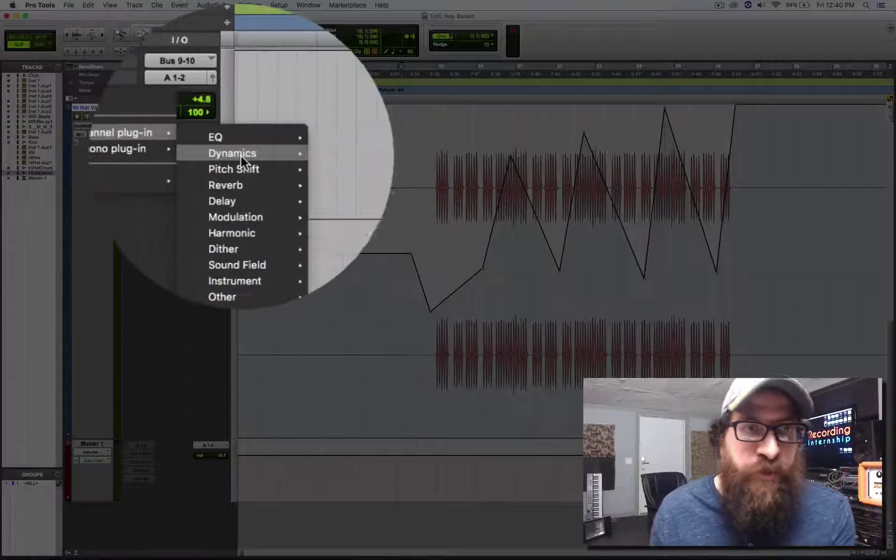
{"action": "mouse_move", "coordinate": [243, 181]}
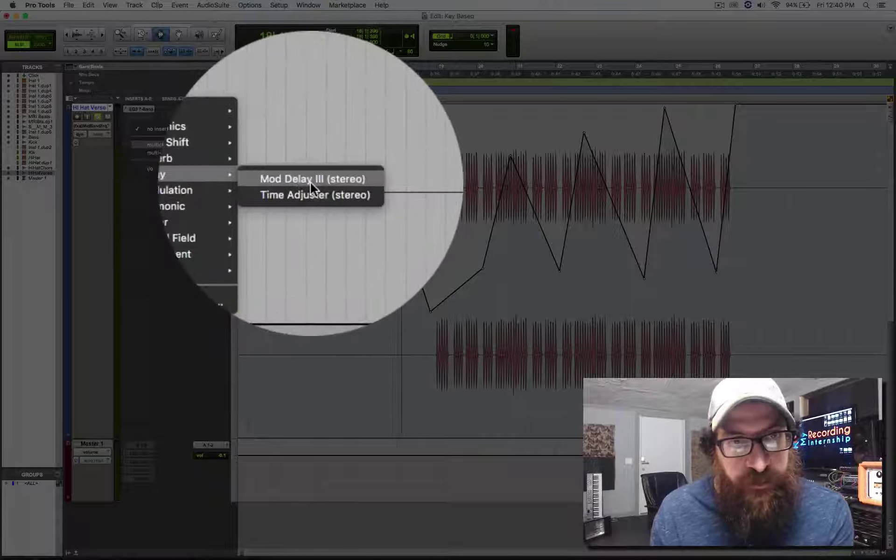
{"action": "left_click", "coordinate": [310, 183]}
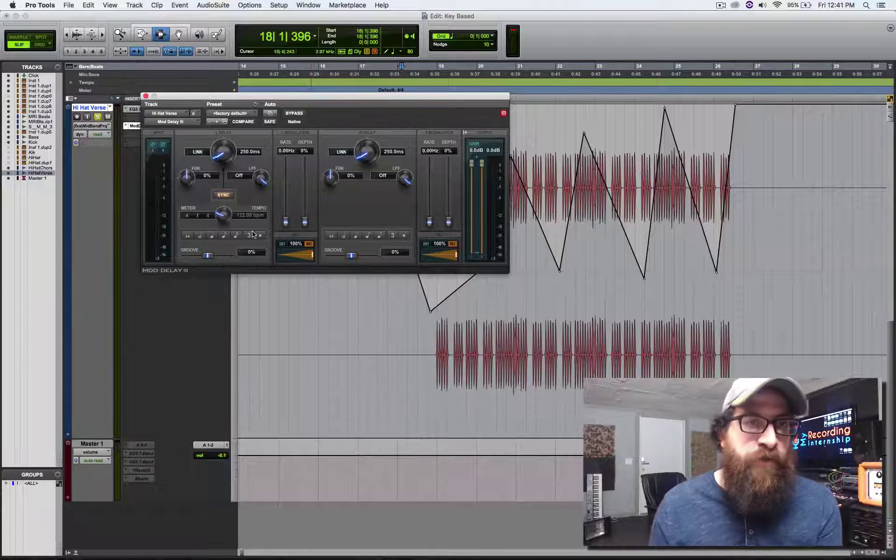
Step: Sync left delay to an eighth note at 22% wet and right to a quarter note at 15% wet
{"action": "left_click", "coordinate": [224, 235]}
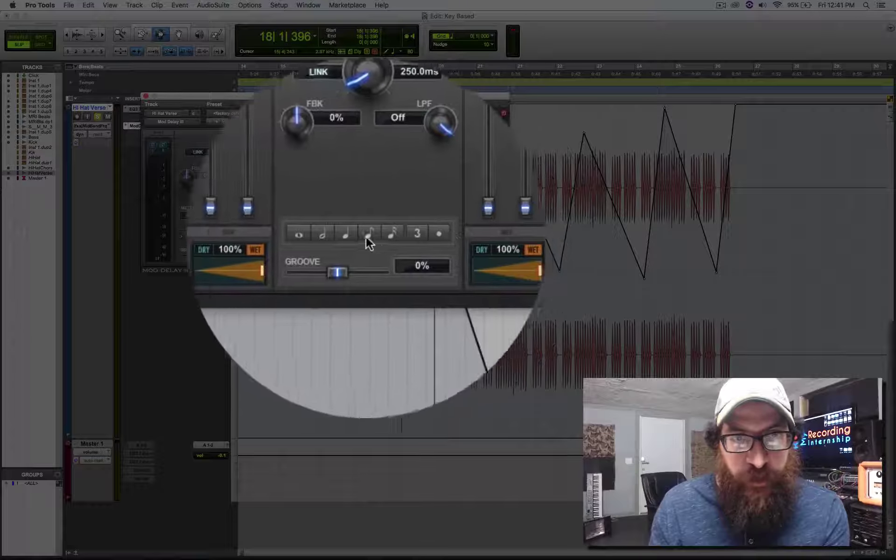
{"action": "left_click", "coordinate": [357, 237]}
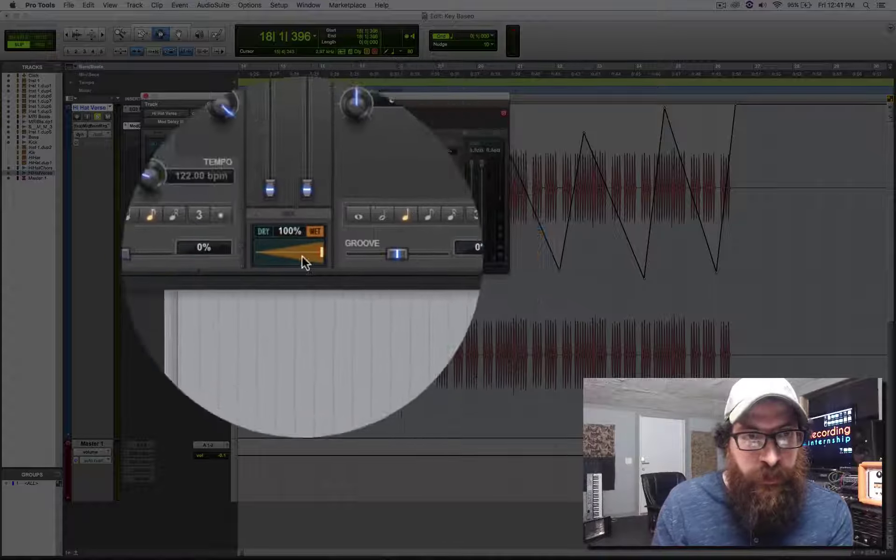
{"action": "left_click_drag", "start_coordinate": [298, 256], "coordinate": [271, 254]}
{"action": "left_click_drag", "start_coordinate": [445, 256], "coordinate": [413, 253]}
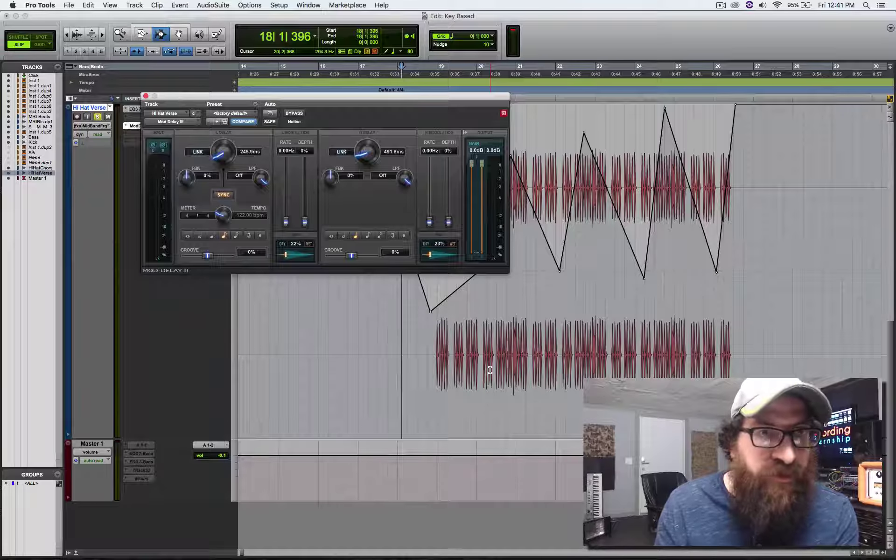
{"action": "key", "text": "space"}
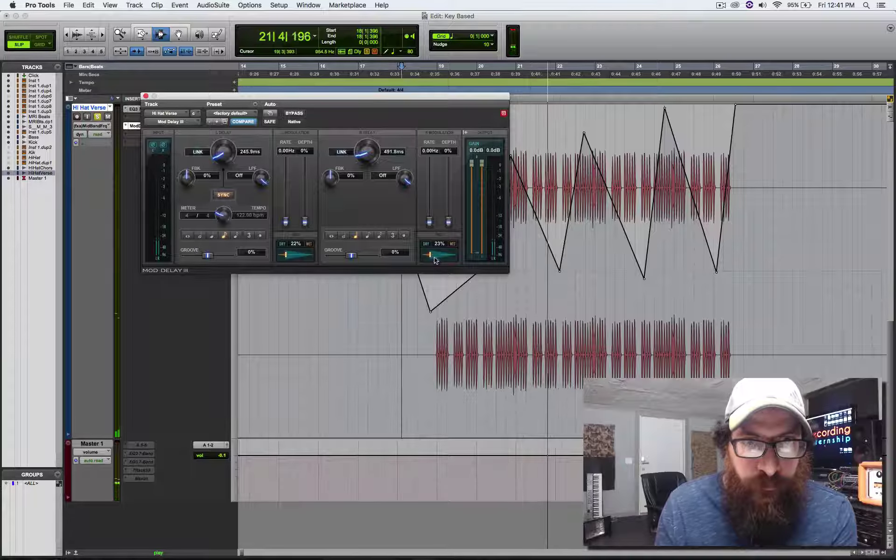
{"action": "left_click_drag", "start_coordinate": [430, 258], "coordinate": [427, 258]}
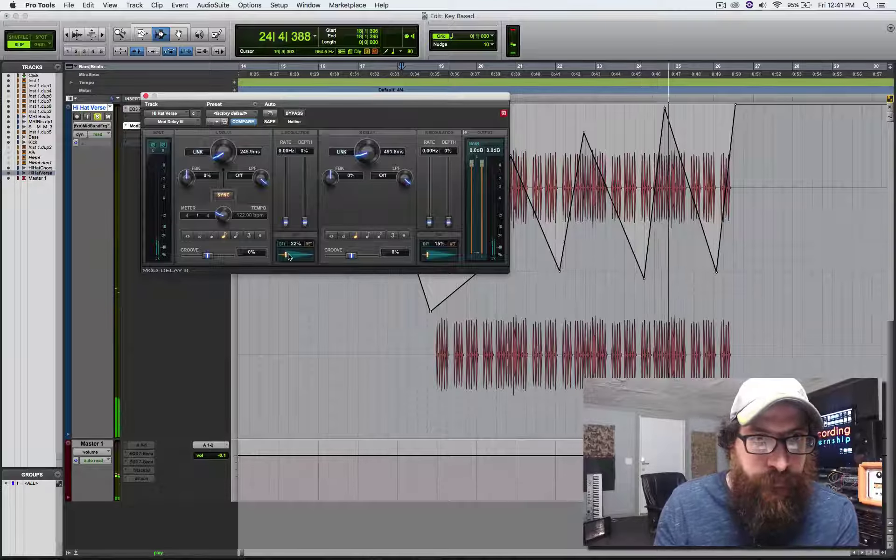
{"action": "key", "text": "space"}
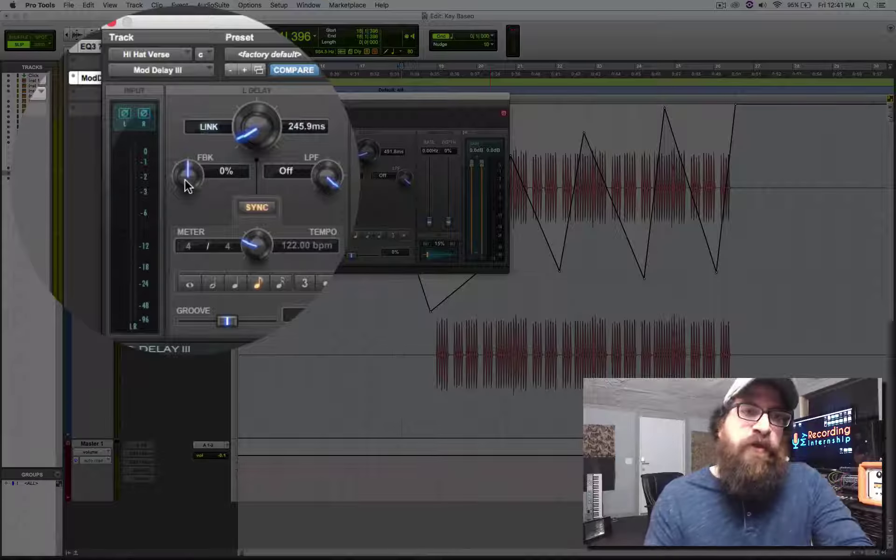
Step: Raise the Mod Delay III left and right feedback to 26% while listening, then stop playback
{"action": "left_click_drag", "start_coordinate": [185, 179], "coordinate": [181, 179]}
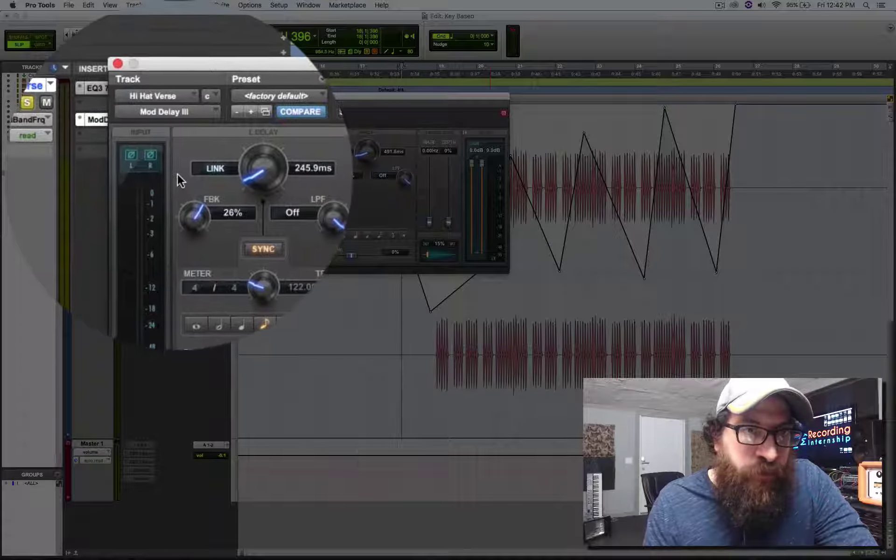
{"action": "left_click_drag", "start_coordinate": [328, 179], "coordinate": [322, 178]}
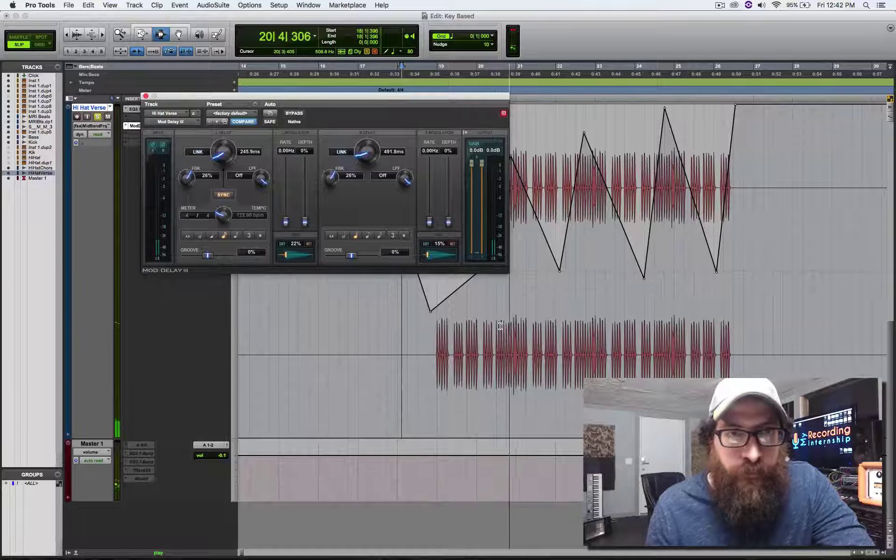
{"action": "key", "text": "space"}
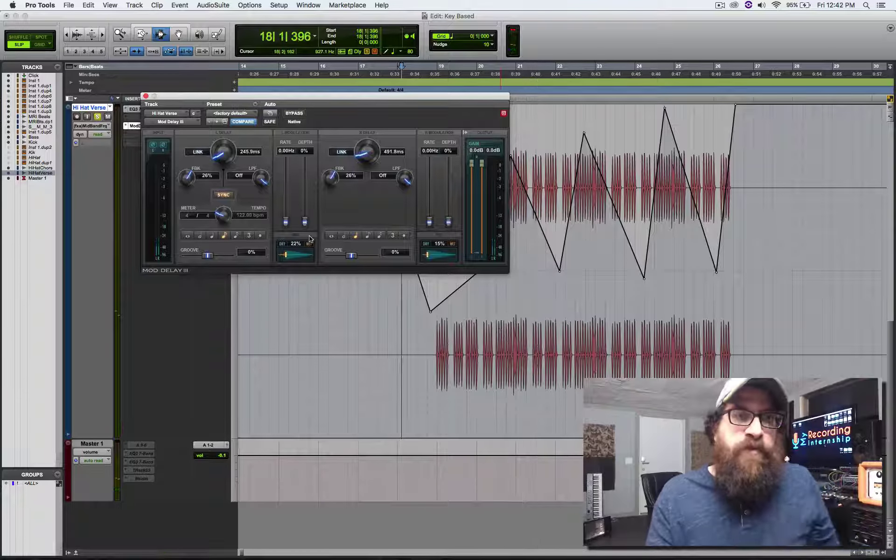
Step: Close the Mod Delay III window and play the processed hi-hat from bar 18
{"action": "left_click", "coordinate": [146, 97]}
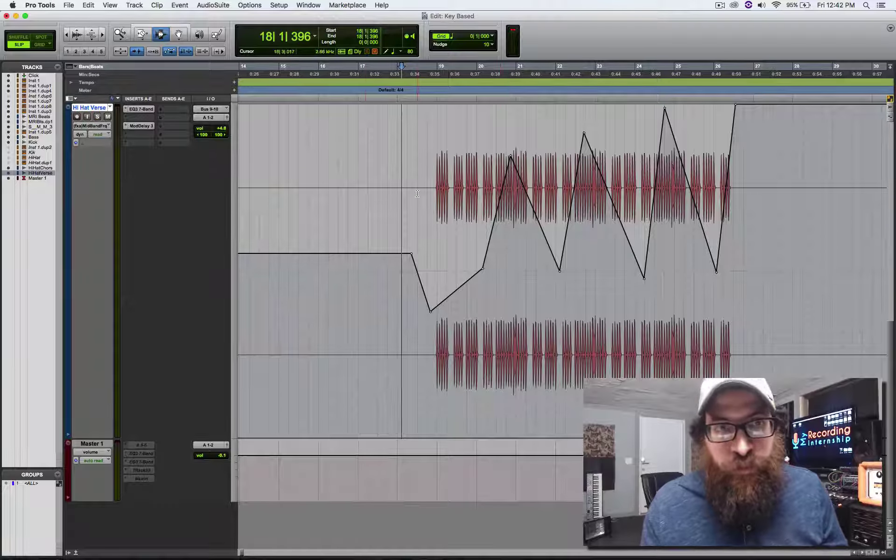
{"action": "key", "text": "space"}
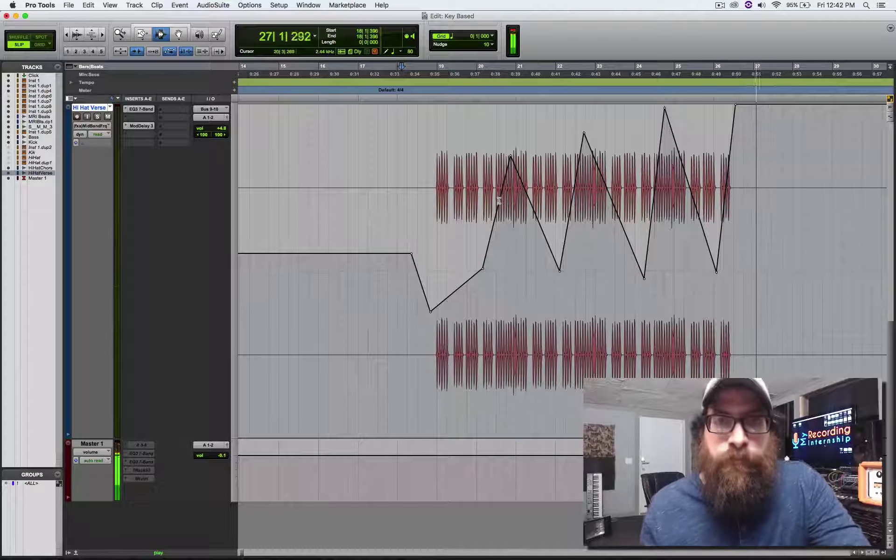
{"action": "key", "text": "space"}
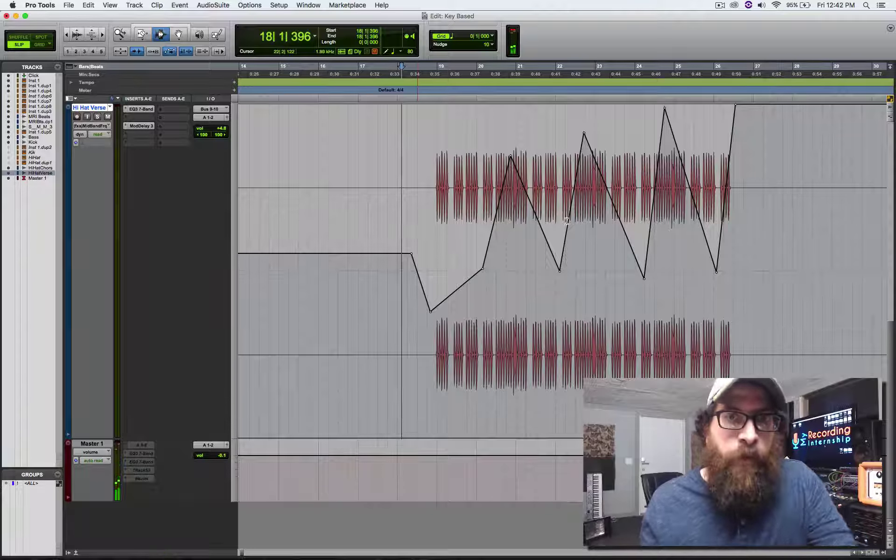